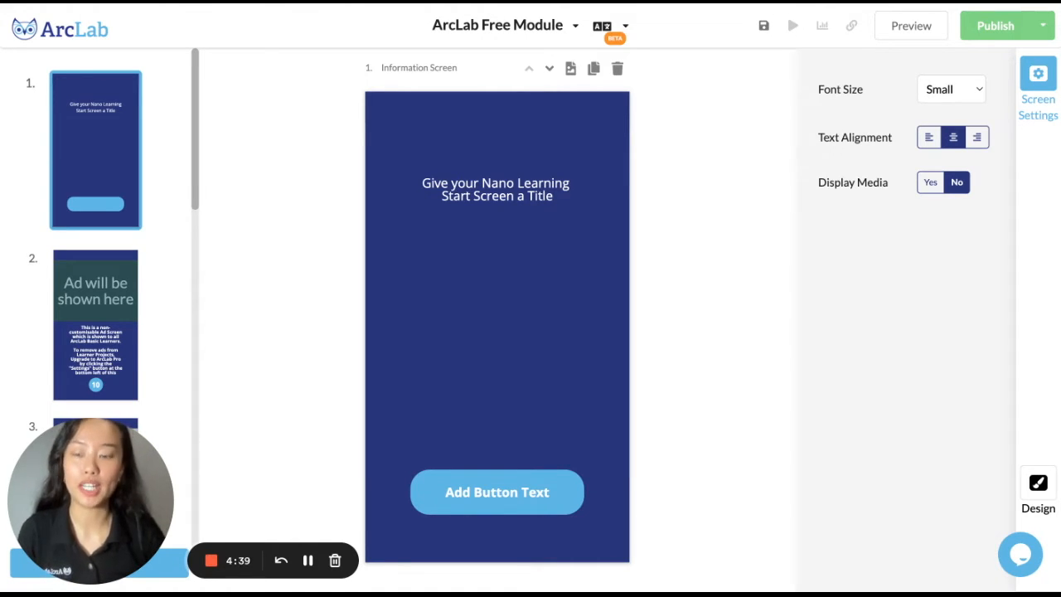
Replace the start screen's placeholder title with "How to get started with ArcLab" and increase its font size
left_click(559, 200)
left_click_drag(563, 197, 422, 181)
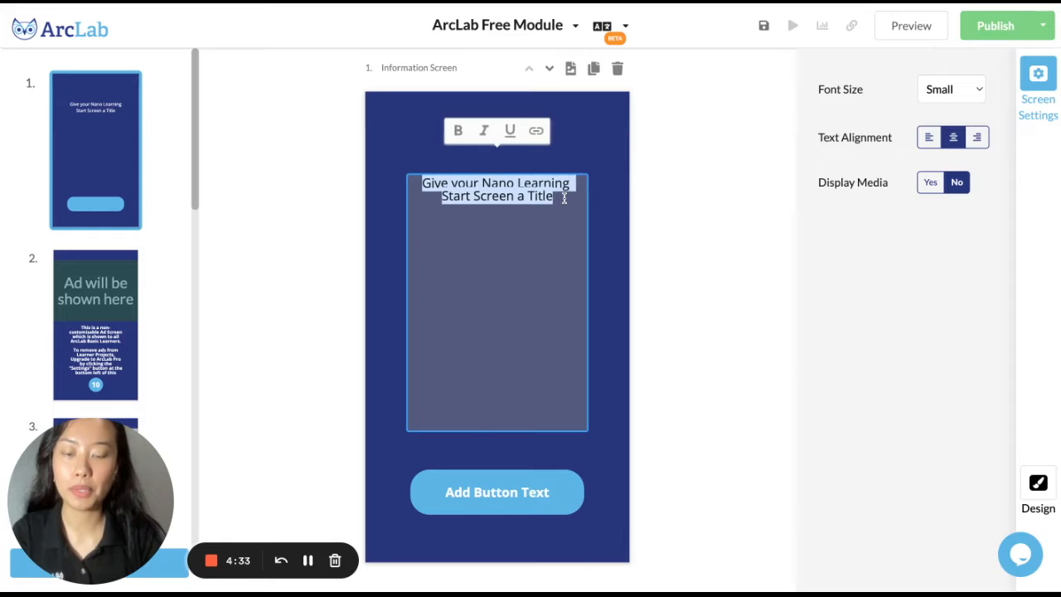
type("Arc")
key("BackSpace")
key("BackSpace")
key("BackSpace")
type("How to get")
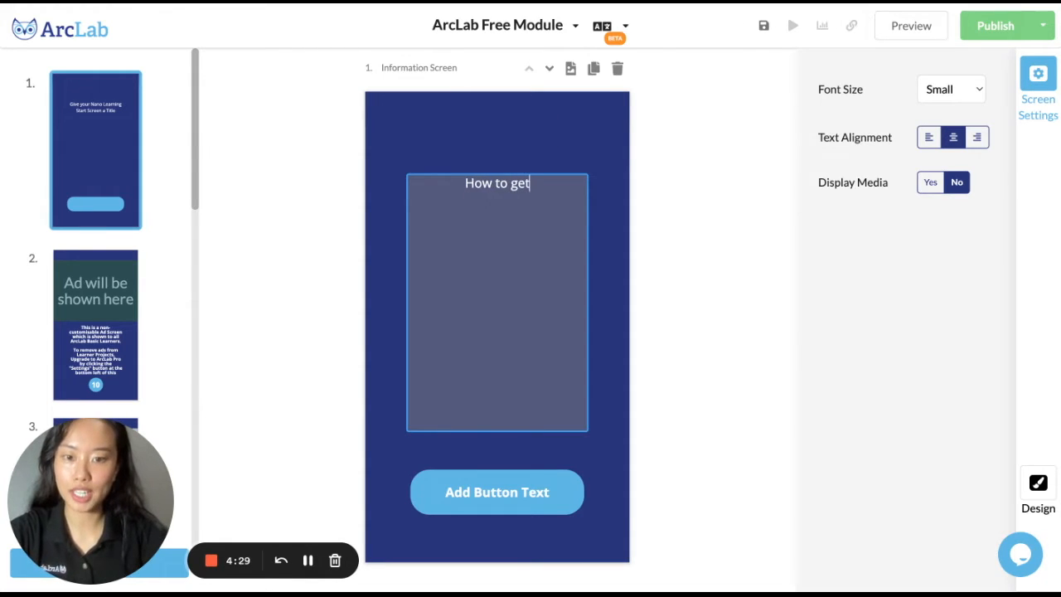
type(" started with ArcLab")
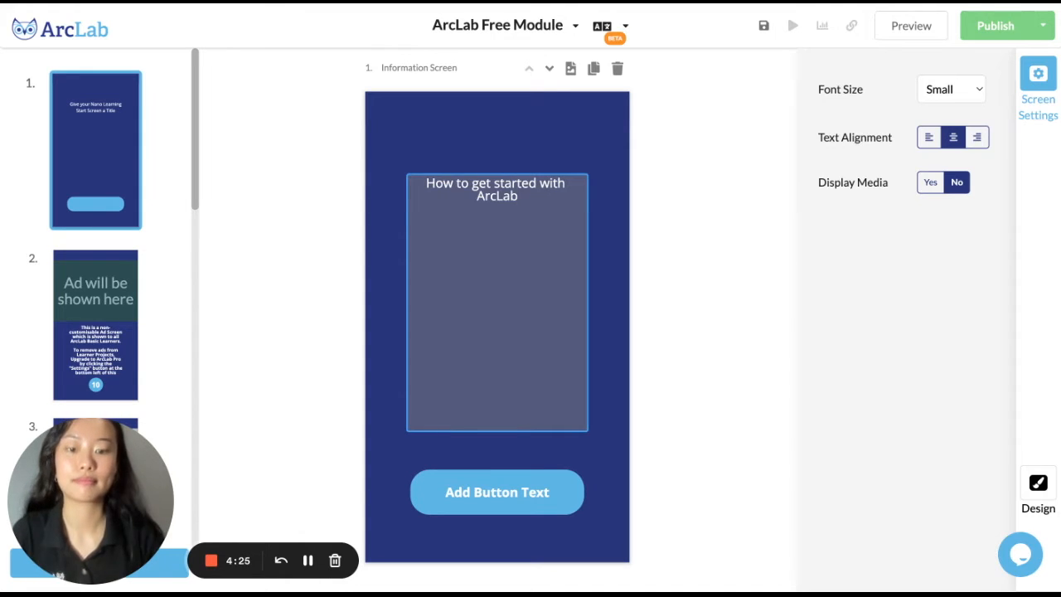
left_click(787, 163)
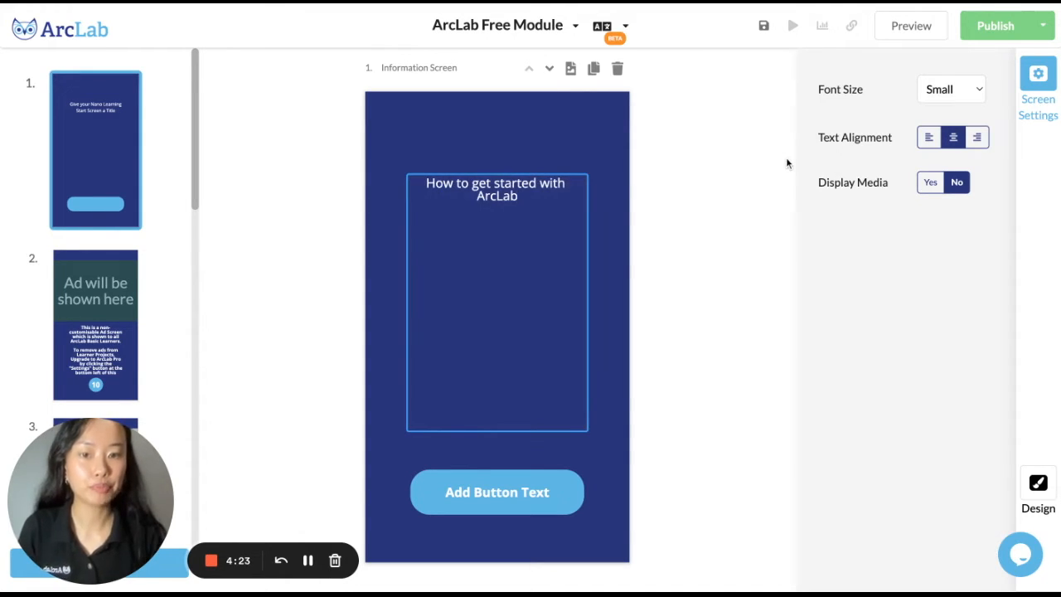
left_click(968, 97)
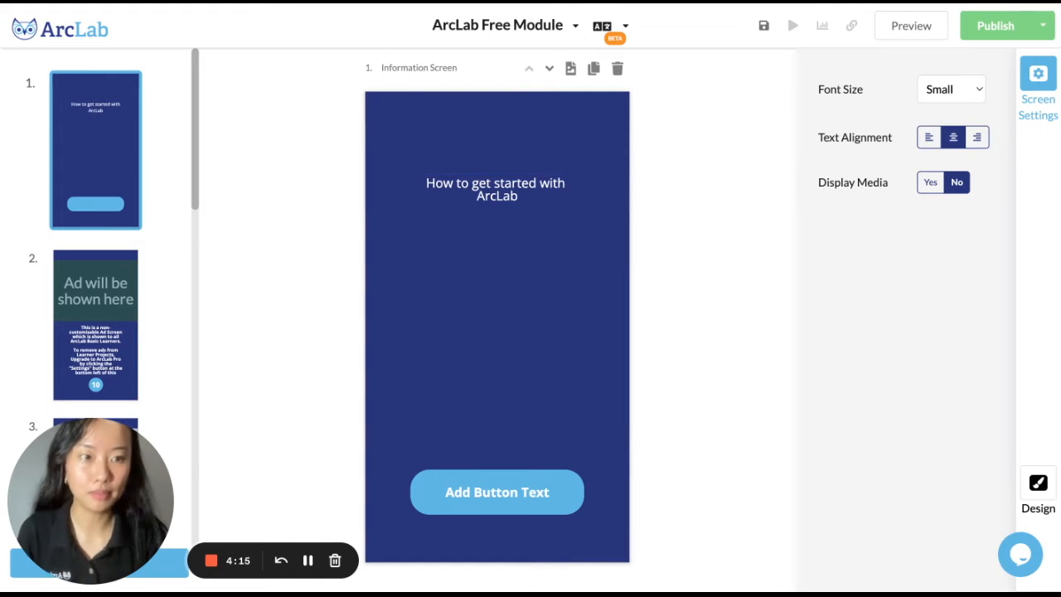
left_click(953, 128)
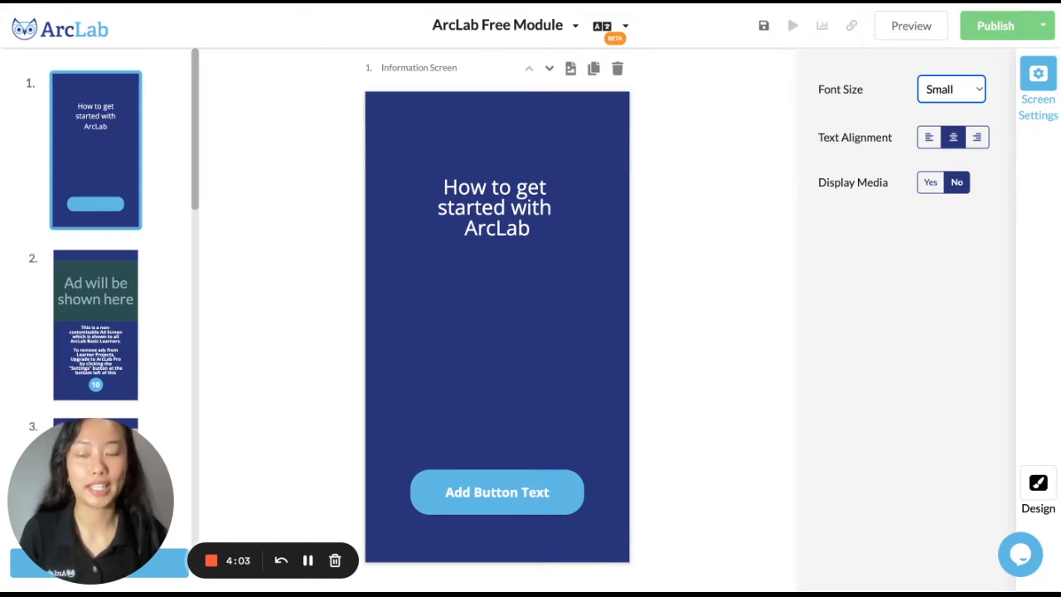
Replace the placeholder text on the media screen (screen 3) with the heading "What is ArcLab?"
left_click(112, 302)
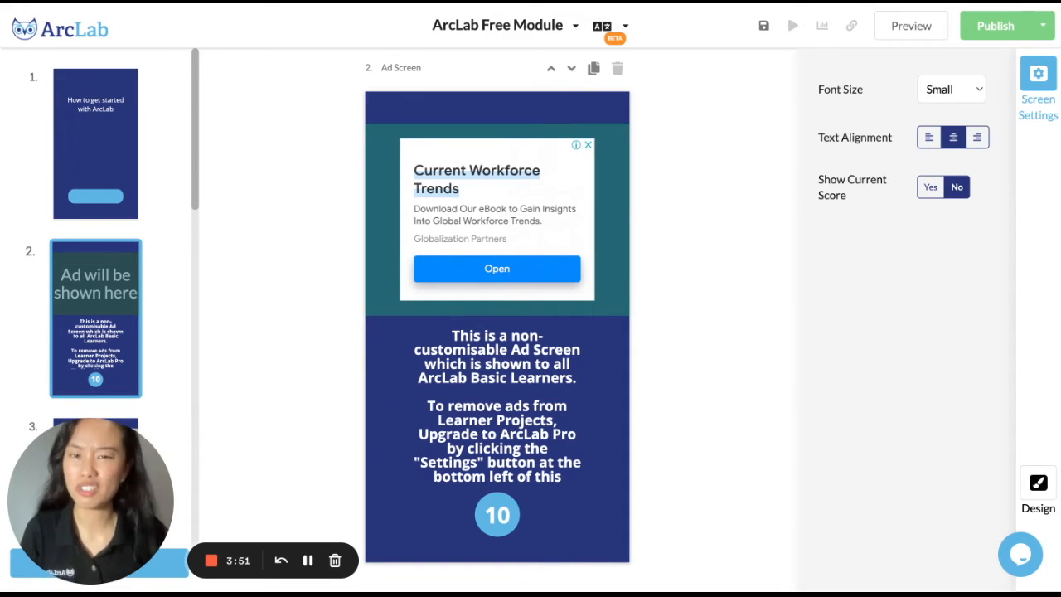
scroll(95, 319, "down", 2)
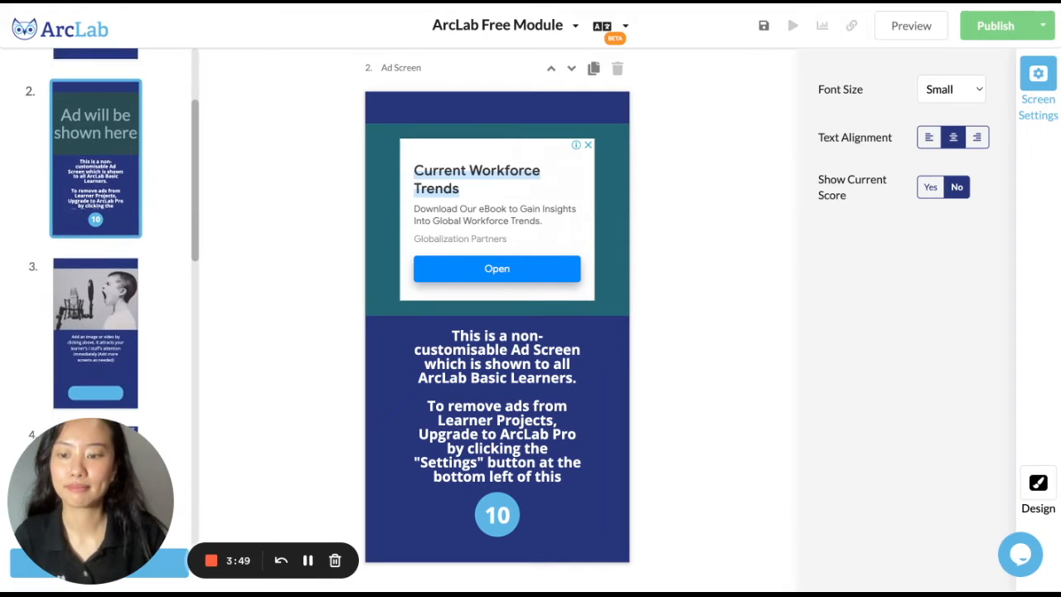
left_click(95, 319)
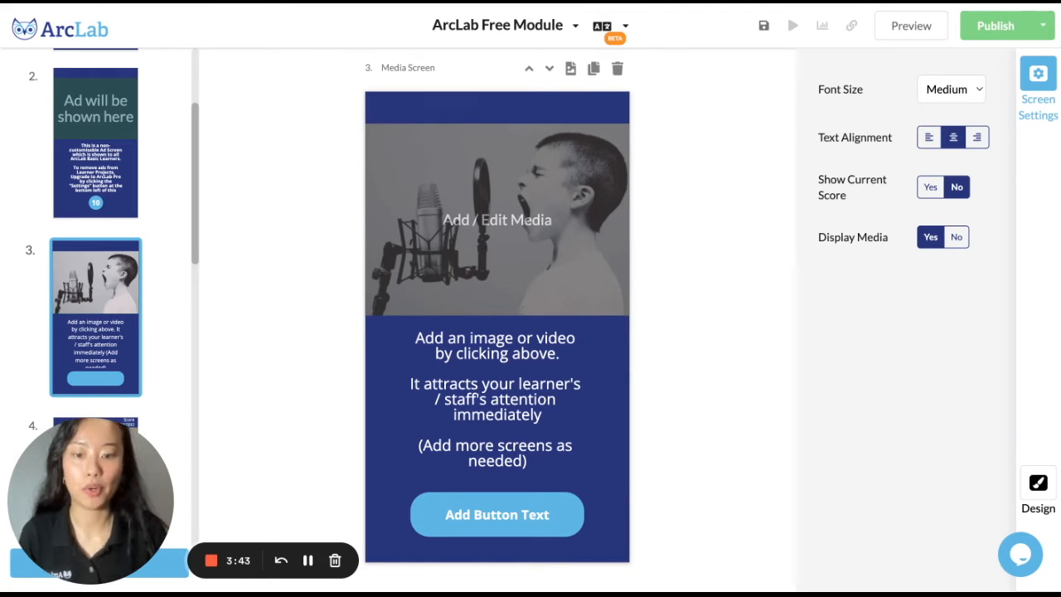
left_click(541, 424)
left_click_drag(542, 458, 390, 329)
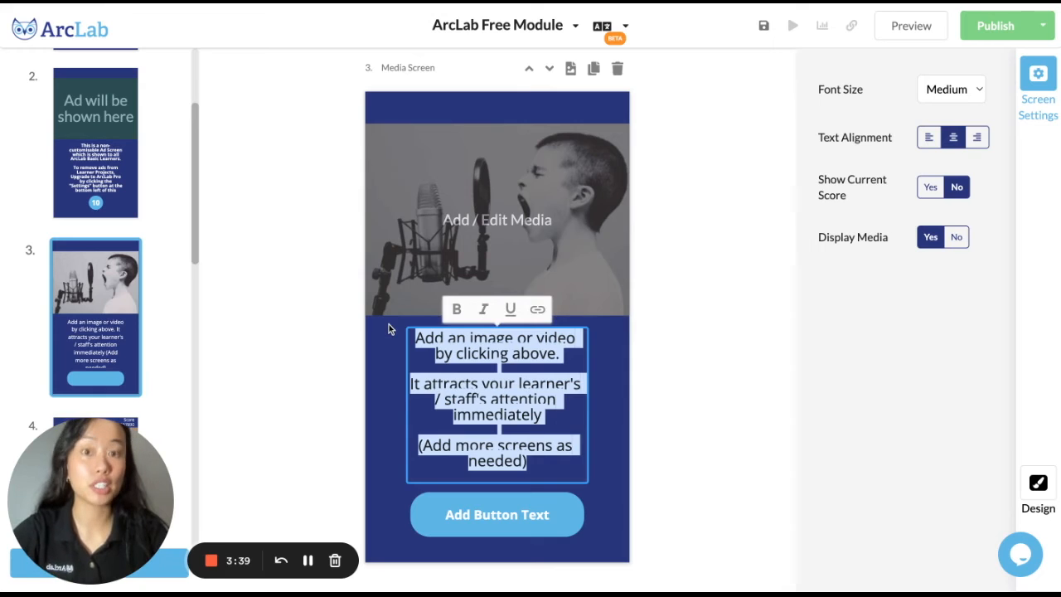
type("What is ")
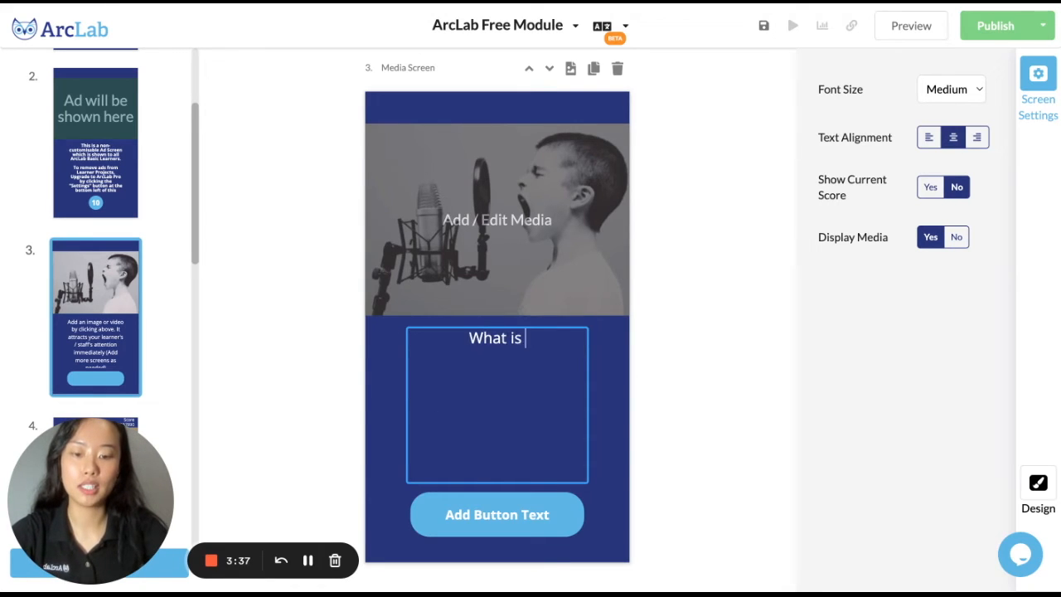
type("ArcLa")
key("BackSpace")
type("Lab?")
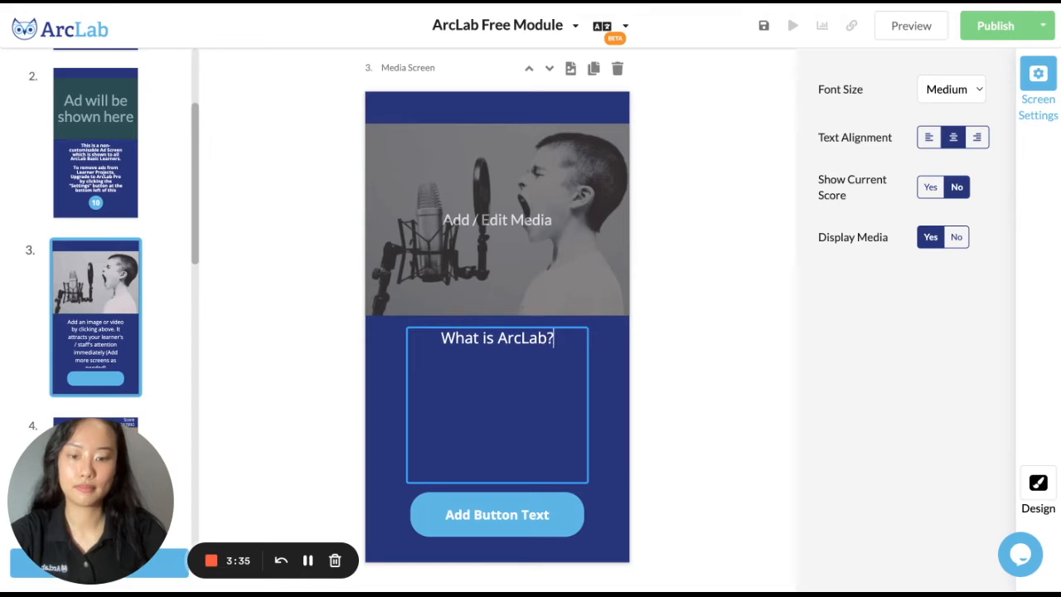
Add the paragraph "ArcLab is a mobile training platform built for the Deskless Workforce" below the media screen's heading
key("Return")
type("Arc")
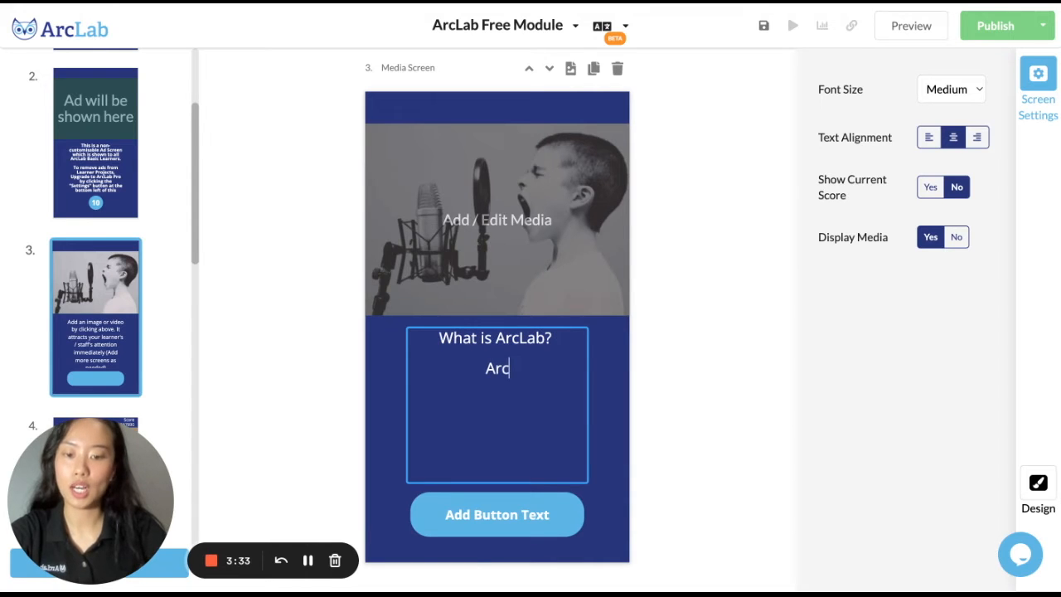
type("Lab is a mob")
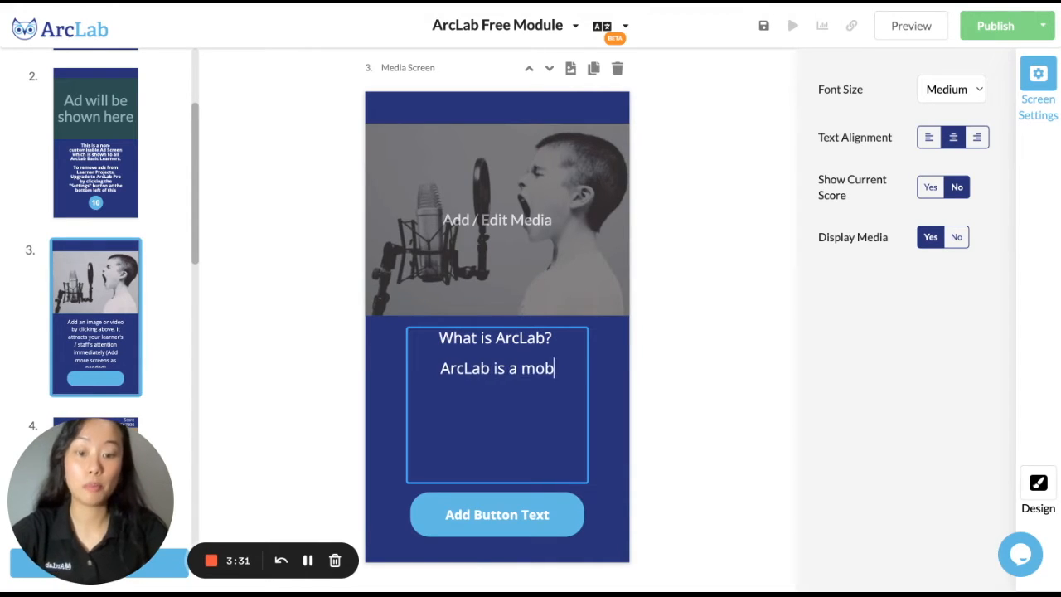
type("ile training plat")
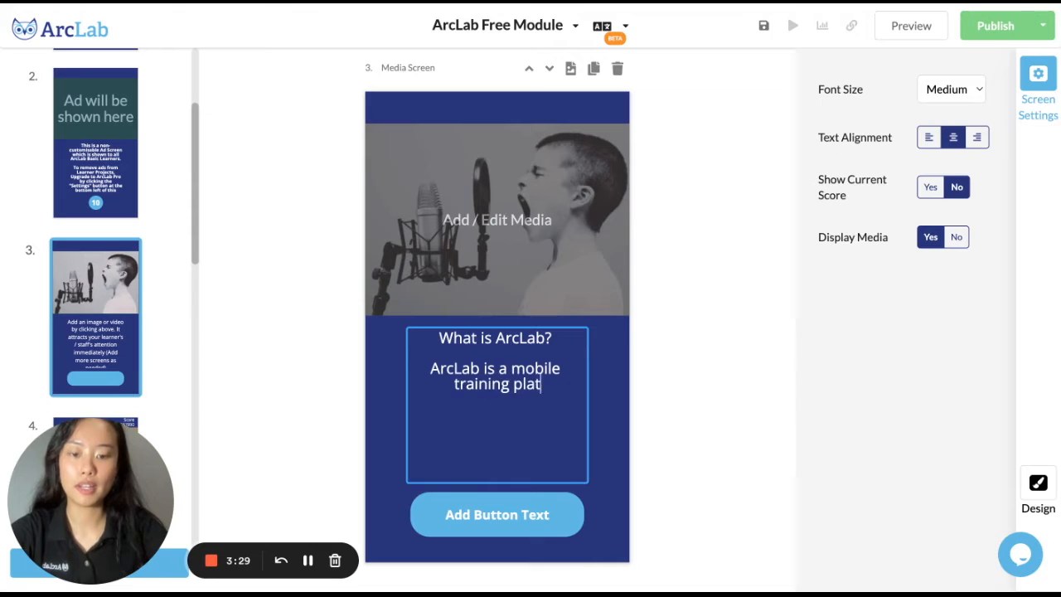
type("form built fo")
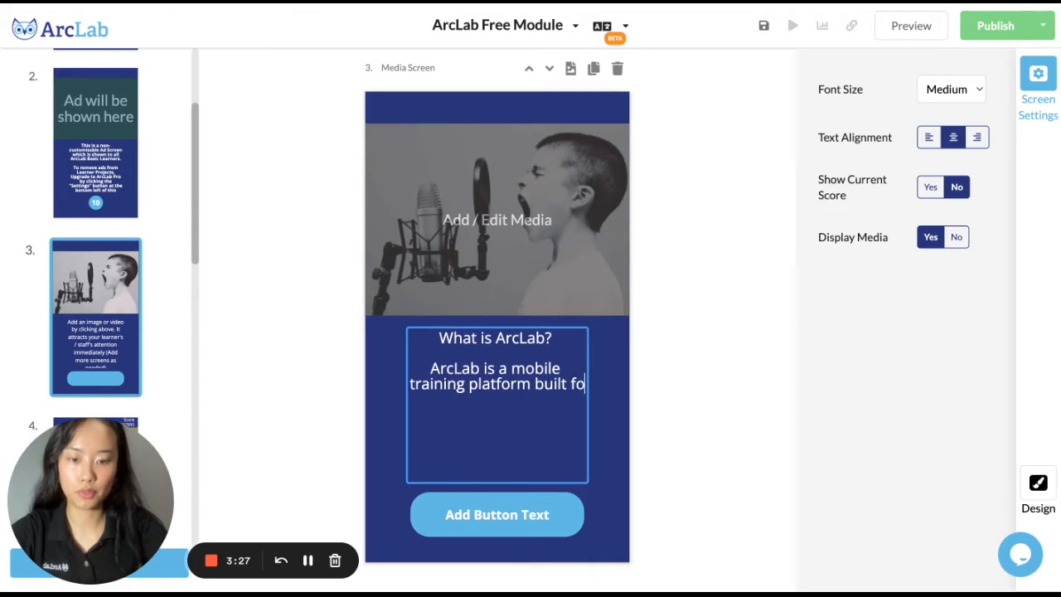
type("r the Deskl")
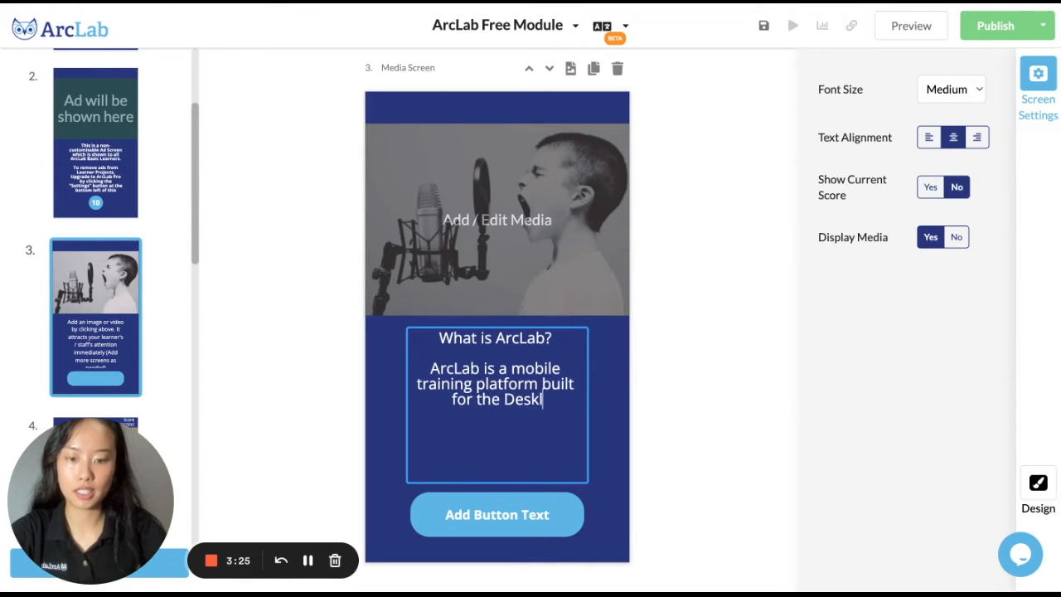
type("ess Workfrorce")
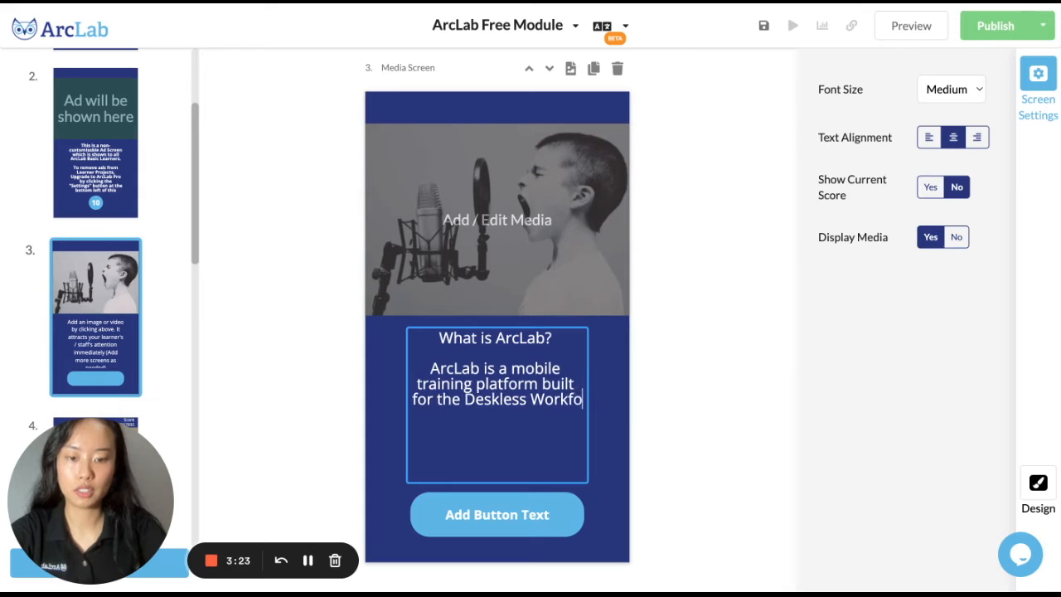
Set the media screen's button text to "Next"
left_click(488, 511)
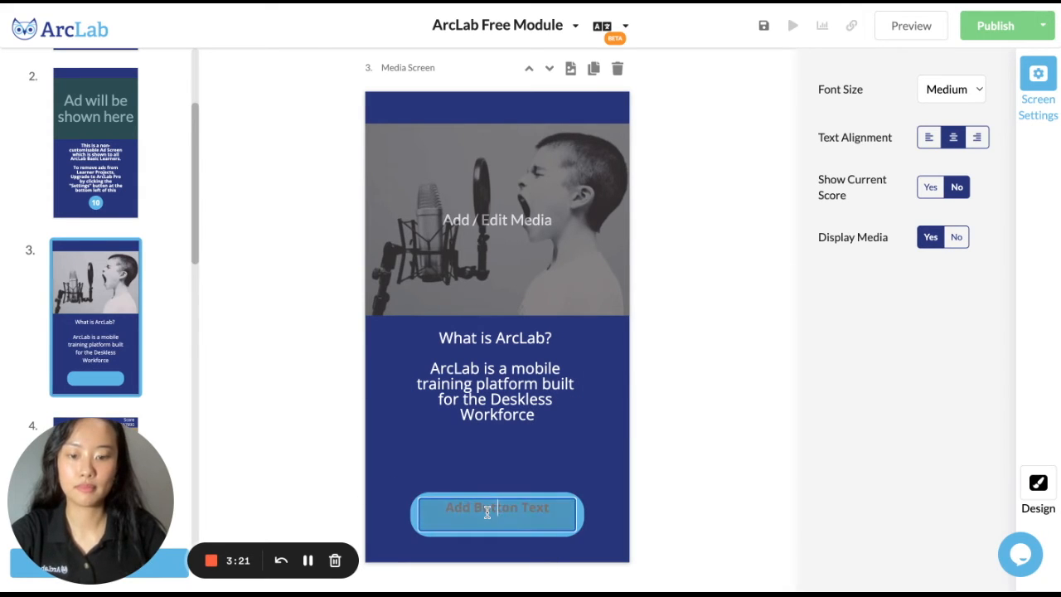
type("Next")
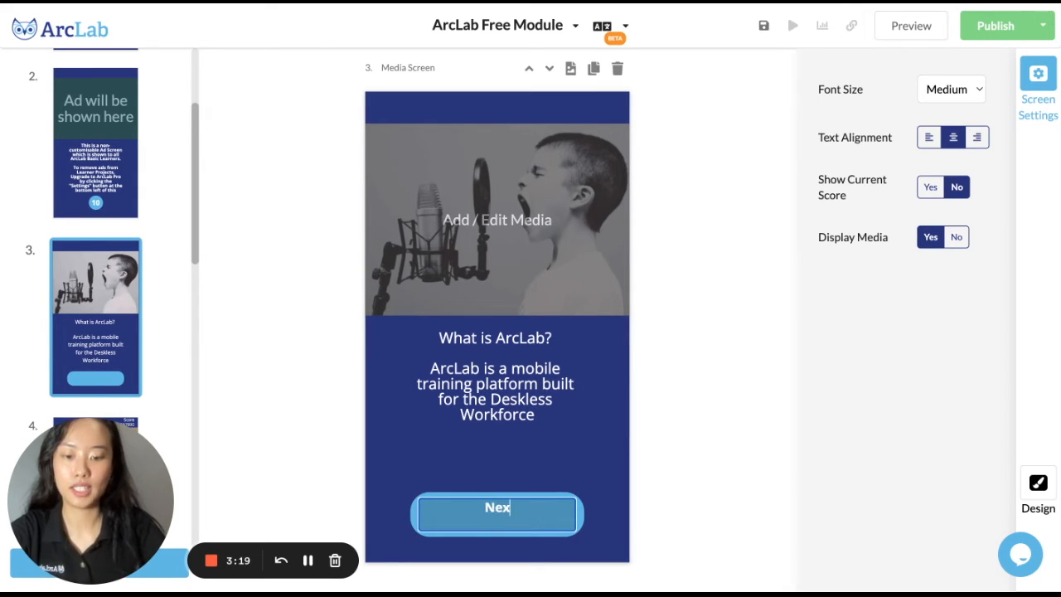
left_click(620, 454)
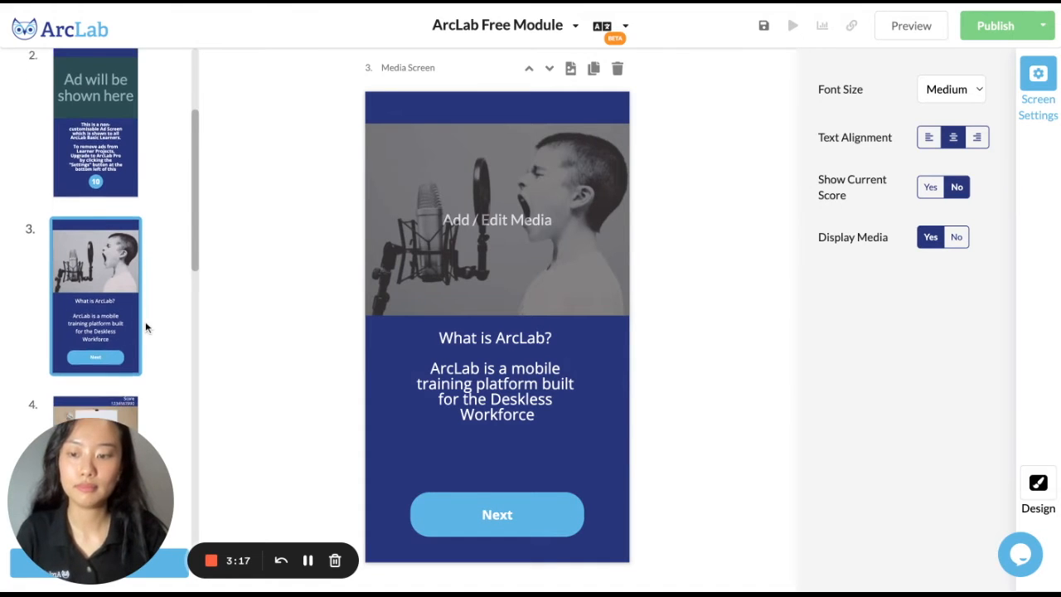
Replace the question text on the multiple choice screen (screen 4) with "What is ArcLab?"
scroll(146, 321, "down", 3)
left_click(103, 334)
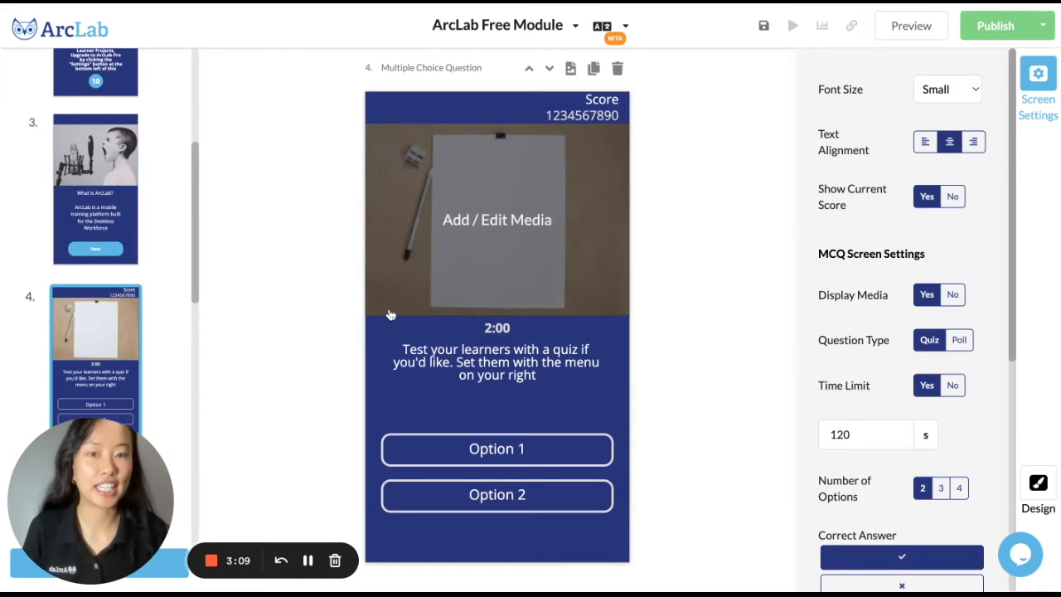
left_click(501, 353)
left_click_drag(563, 379, 379, 354)
type("What is A")
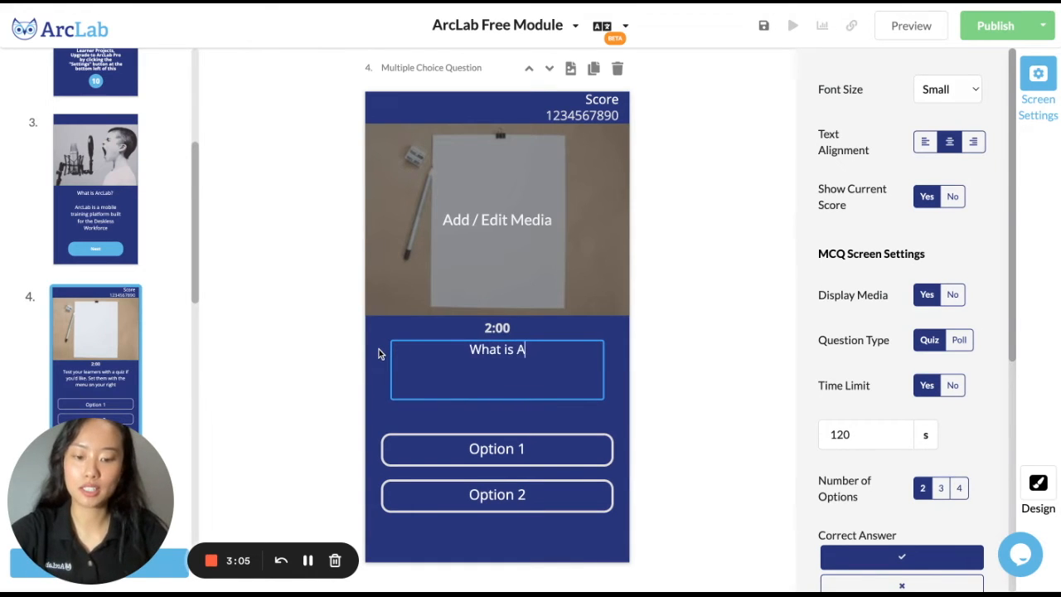
type("rcLab?")
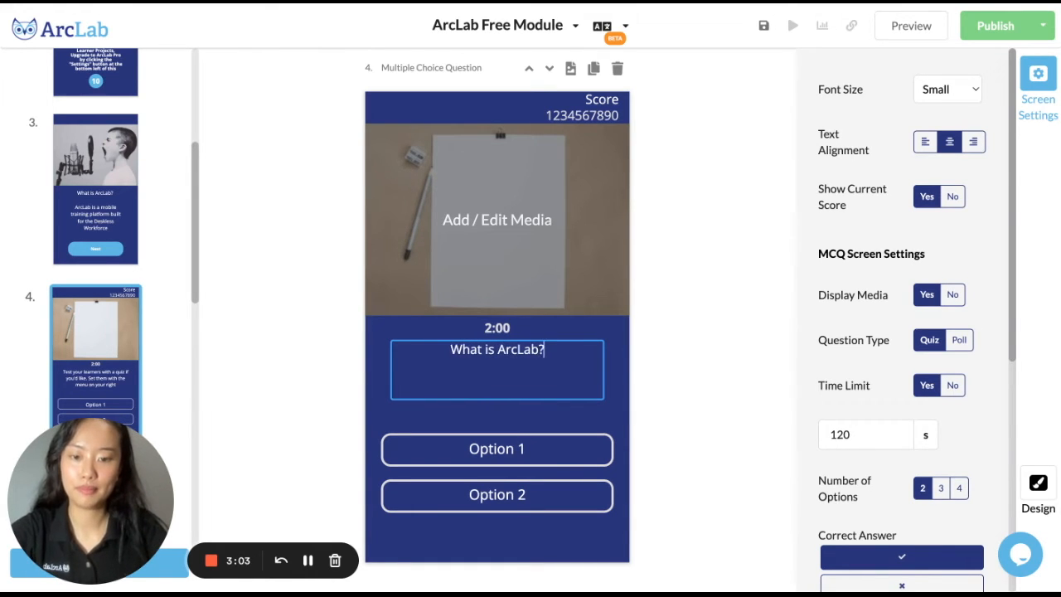
Change the question's first answer option to "A Mobile Training platform"
left_click(506, 441)
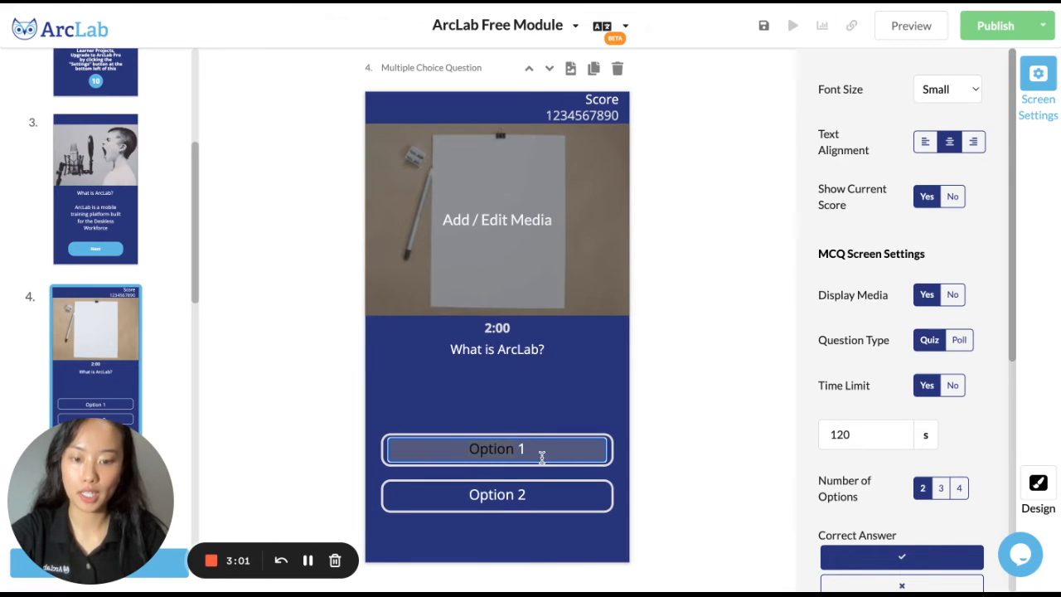
type("A")
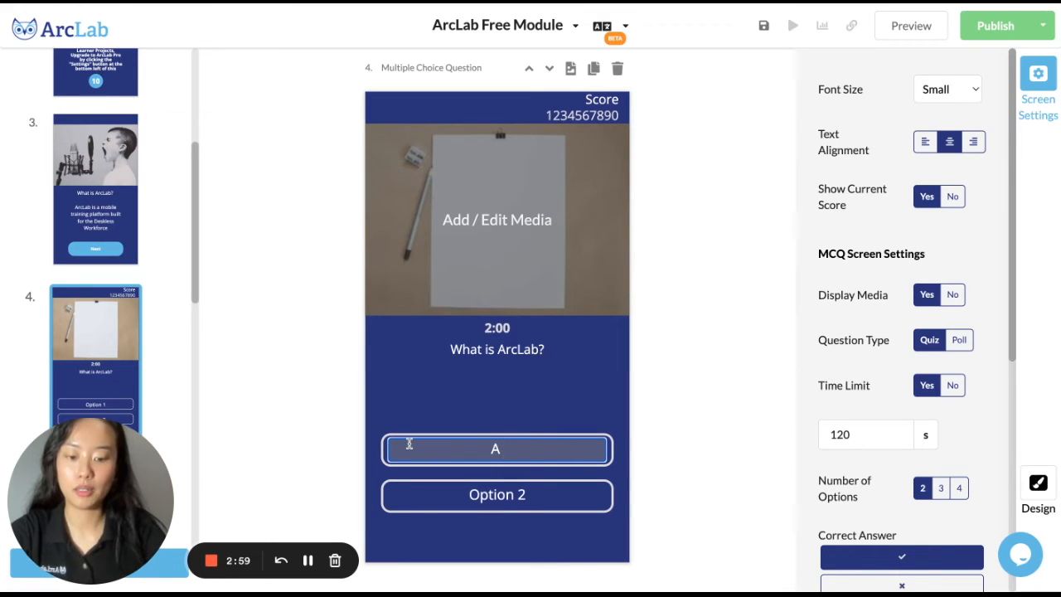
type(" Mobile Tr")
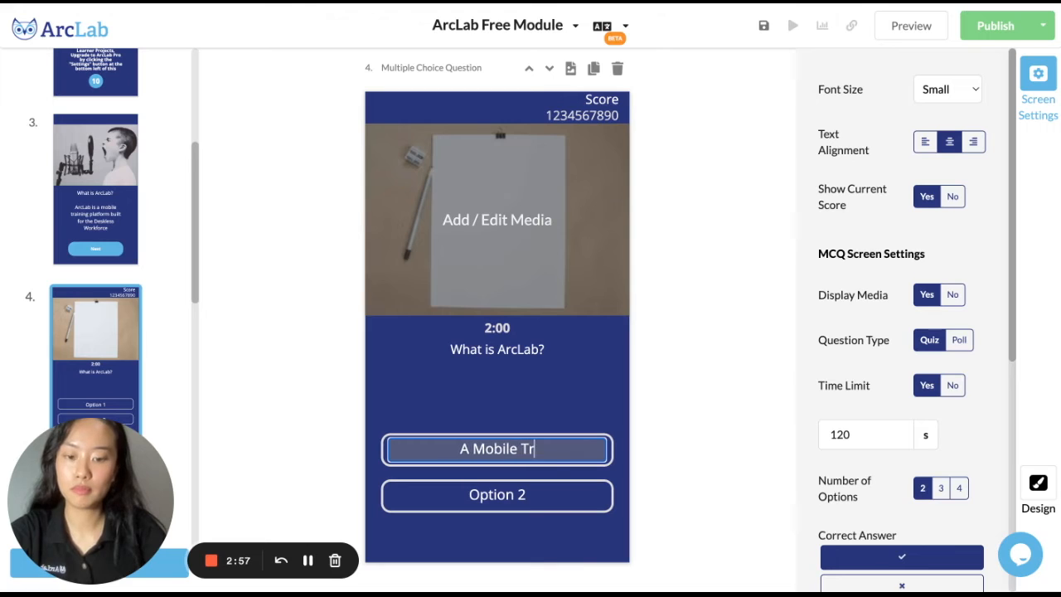
type("aining platfo")
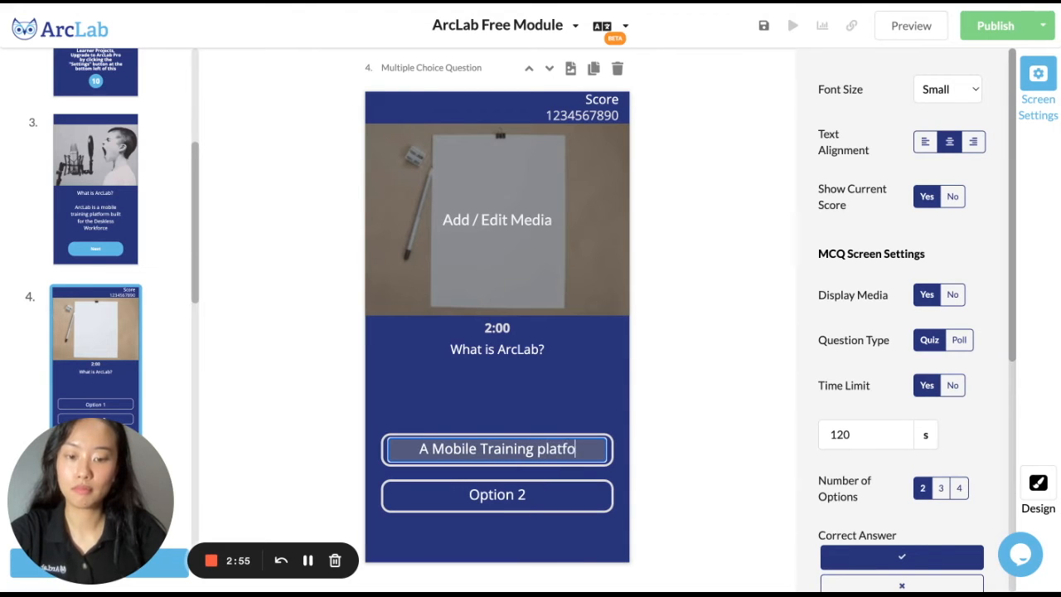
type("rm?")
key("BackSpace")
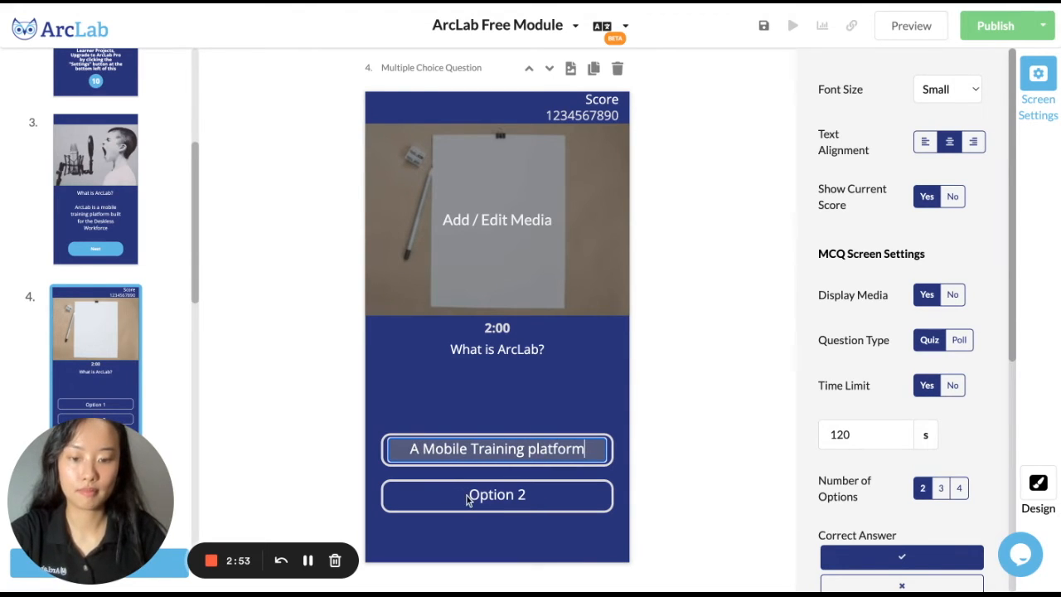
Change the question's second answer option to "Desktop Training platform"
left_click(527, 497)
type("Desktop Training platform")
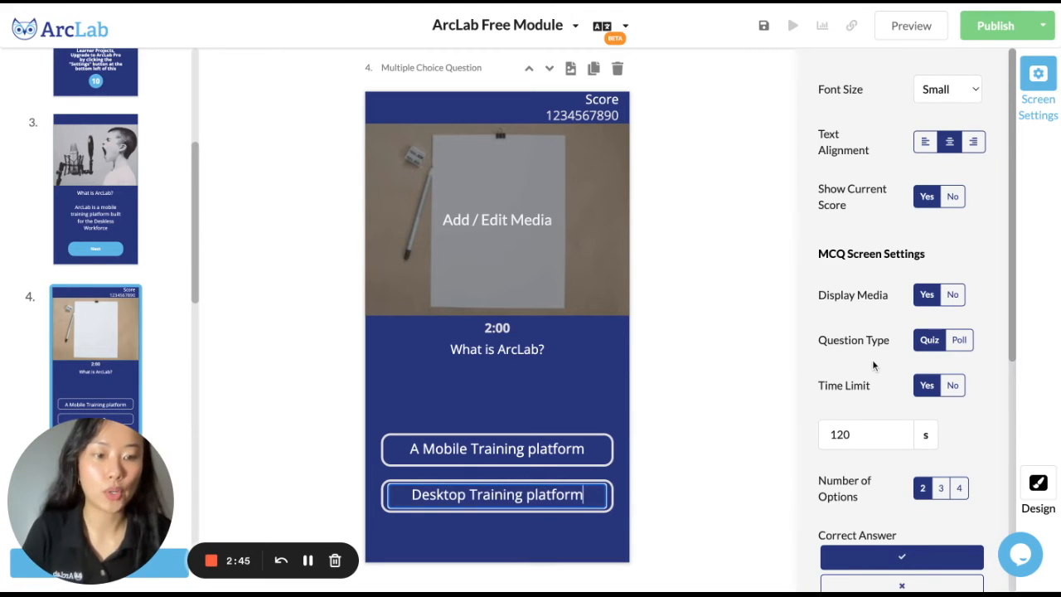
Set the multiple choice question's time limit to 30 seconds
scroll(871, 364, "down", 1)
scroll(872, 359, "down", 1)
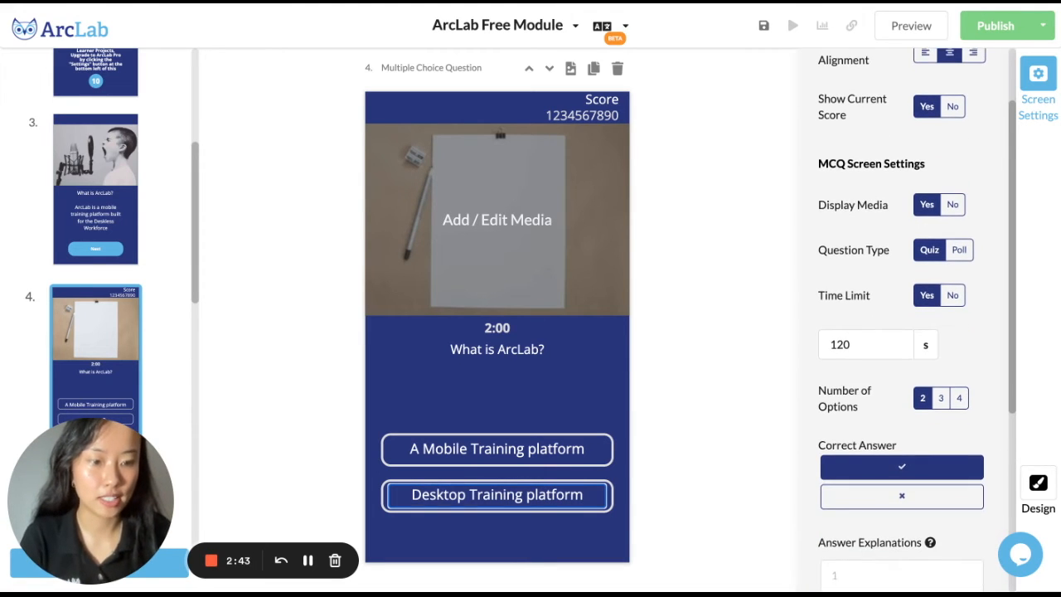
scroll(895, 498, "down", 2)
scroll(921, 297, "up", 3)
scroll(922, 301, "up", 1)
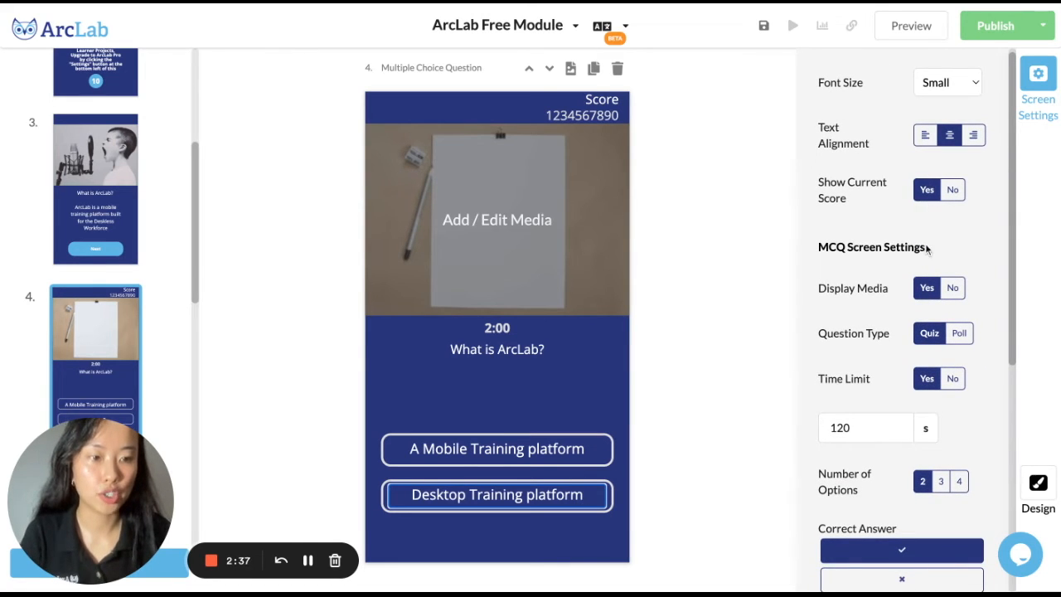
scroll(927, 265, "down", 1)
scroll(927, 266, "down", 1)
double_click(876, 349)
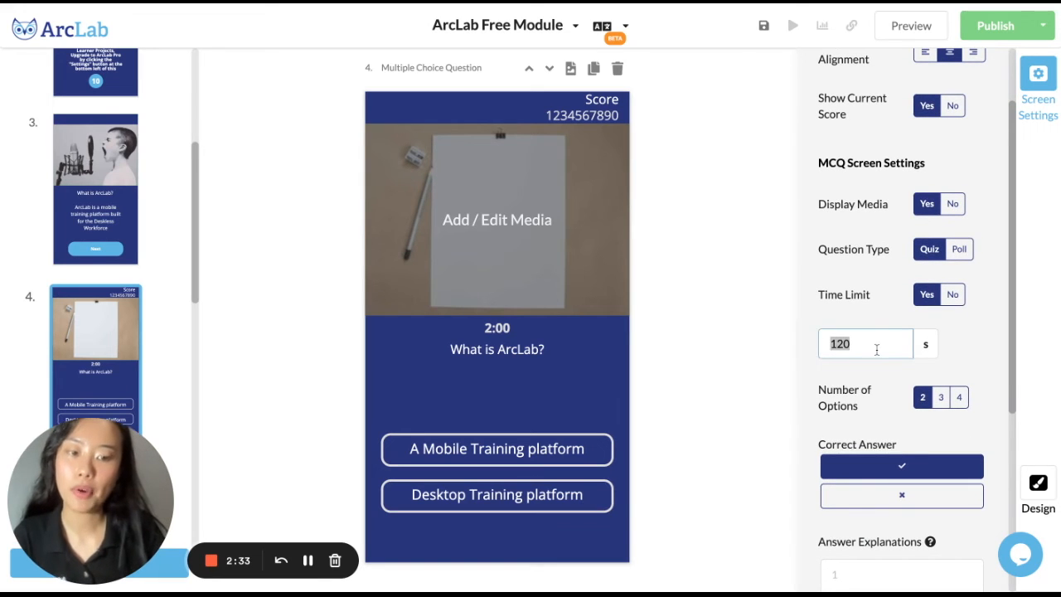
type("30")
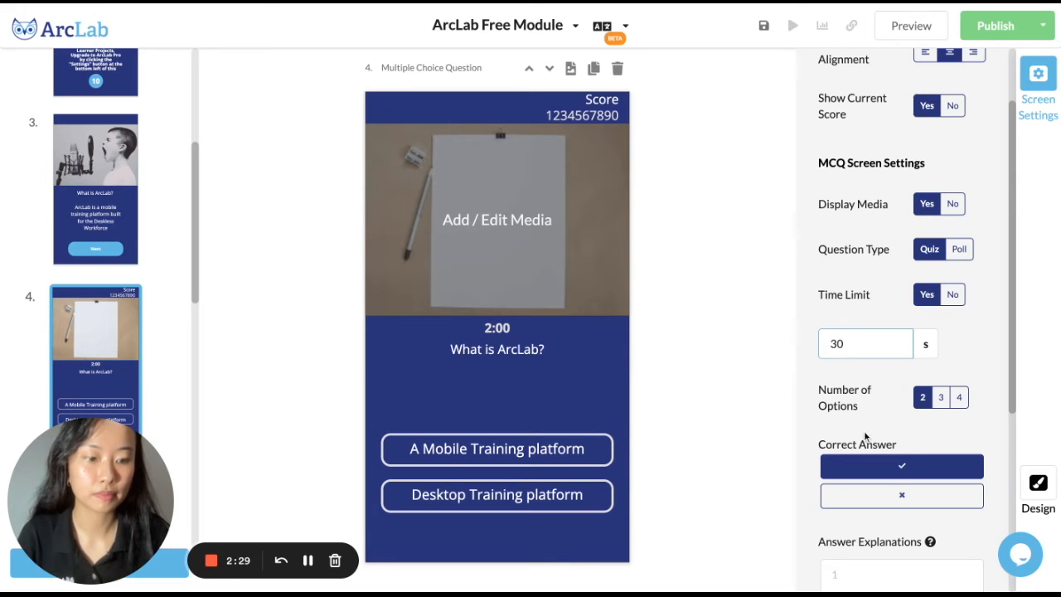
scroll(864, 432, "down", 4)
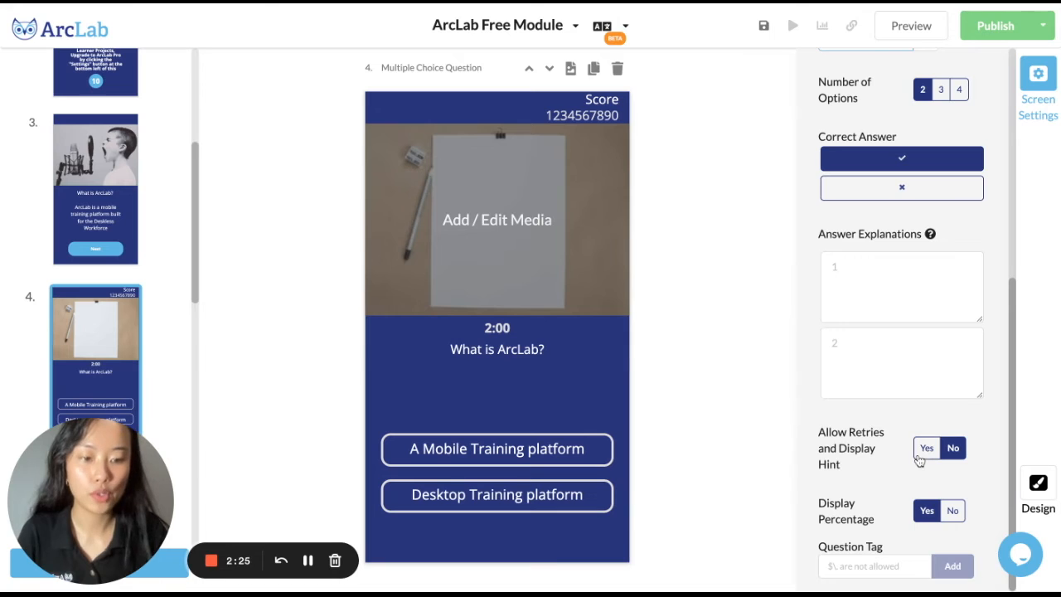
Enter "Yes! ArcLab is a mobile training platform built for the Deskless Workforce" as the first answer's explanation on the multiple choice screen
left_click(844, 267)
type("Yes! ArcLab")
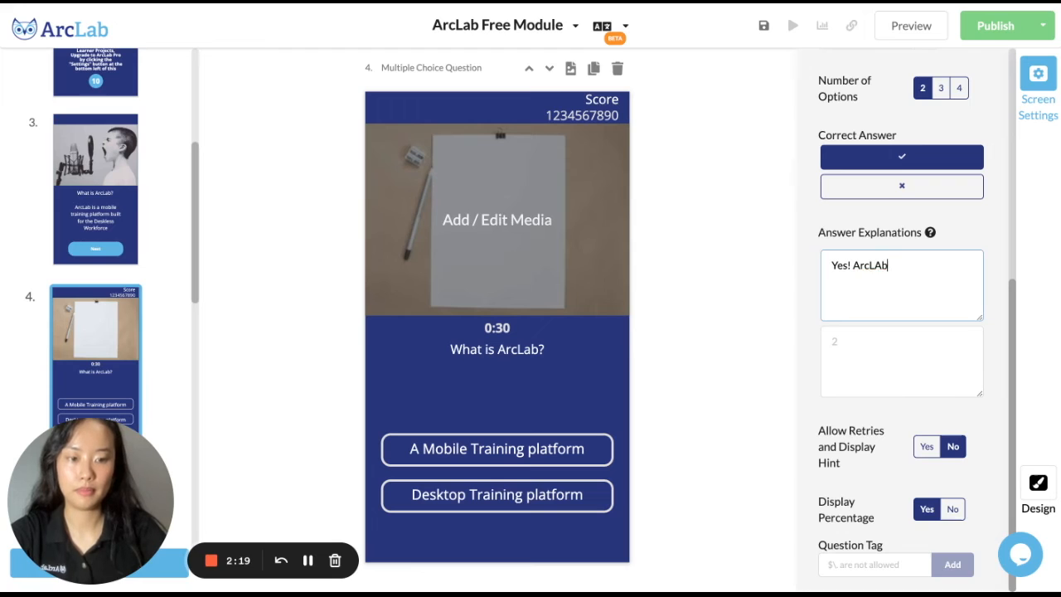
type(" is a mobile training")
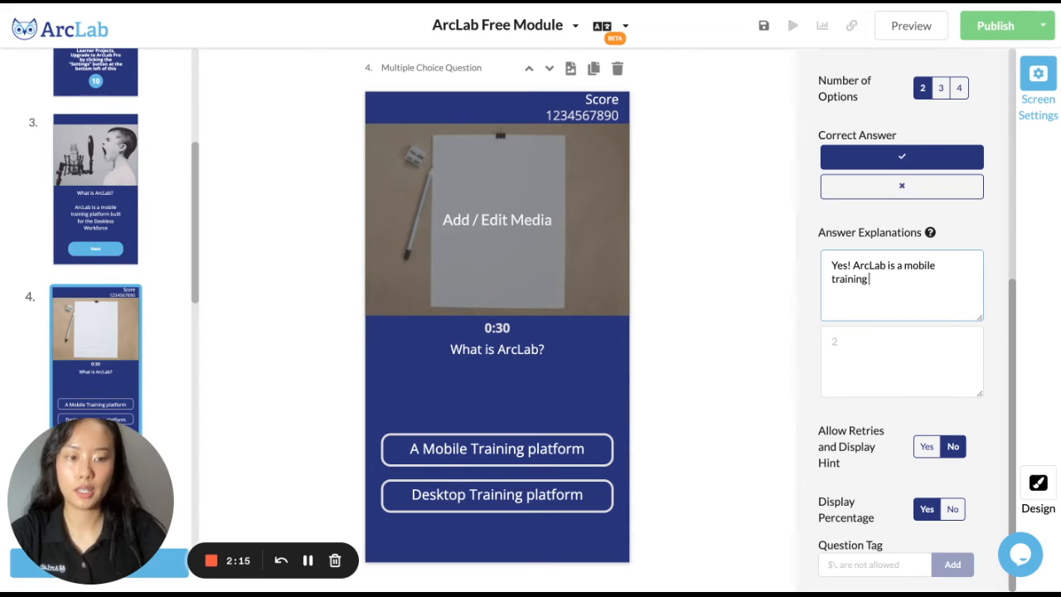
type(" platform b")
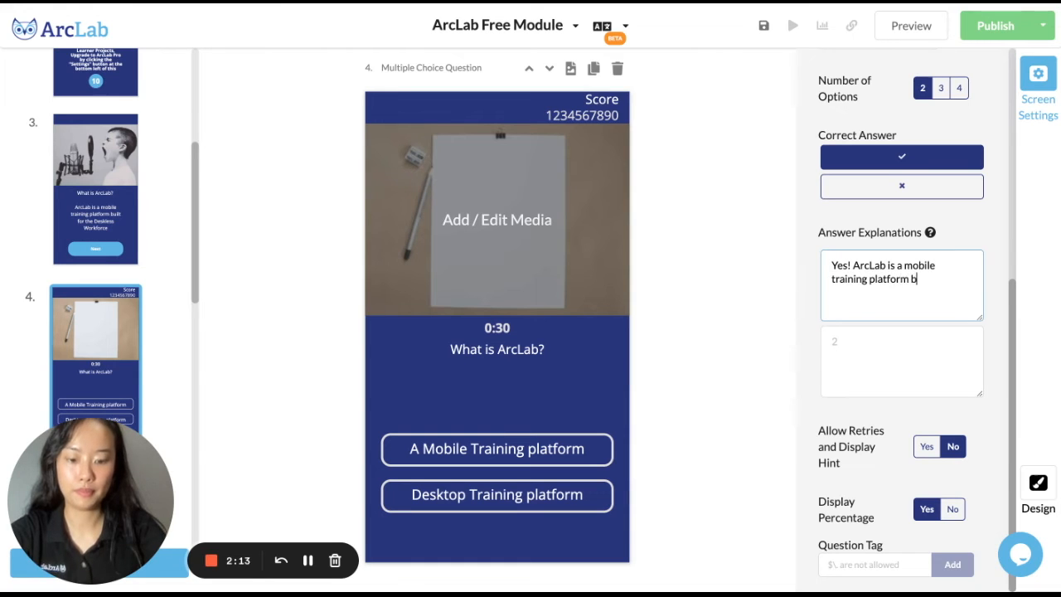
type("uilt for the Deskless Workforce")
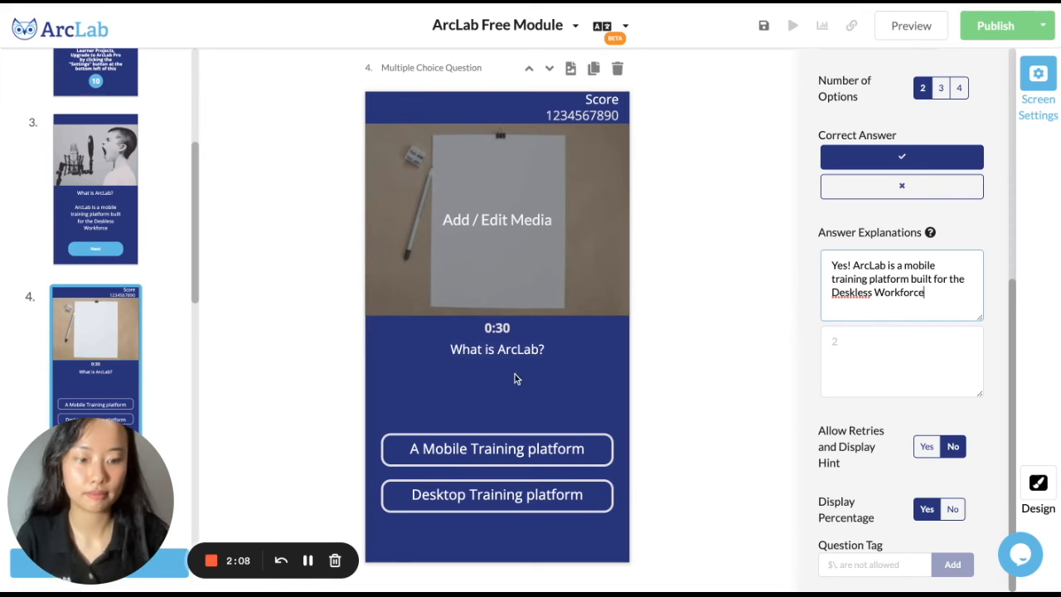
Replace the question text on the open-ended question screen (screen 5) with "How do you find this module?"
scroll(159, 399, "down", 3)
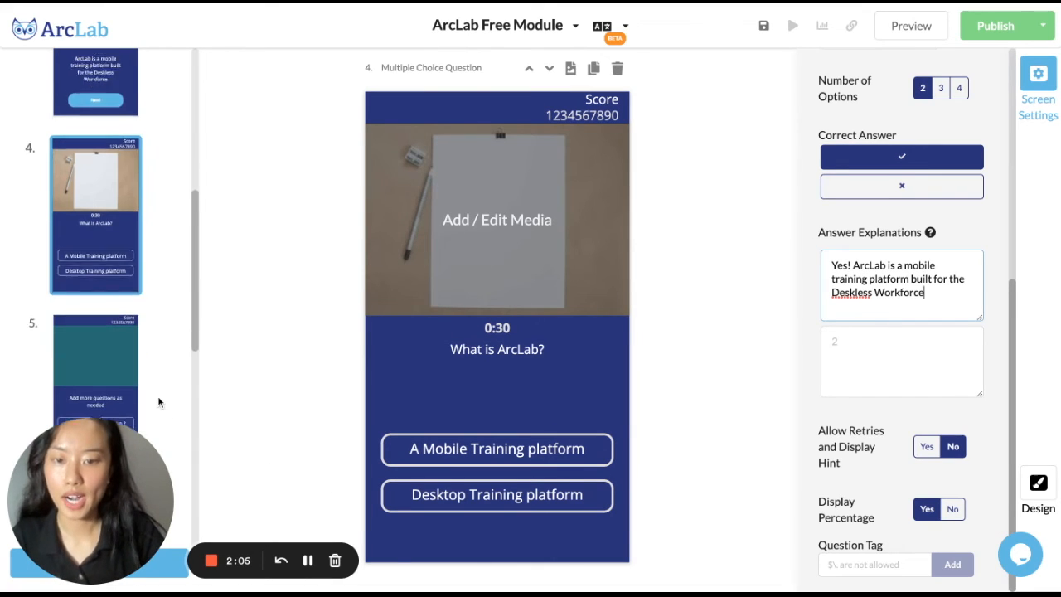
left_click(96, 323)
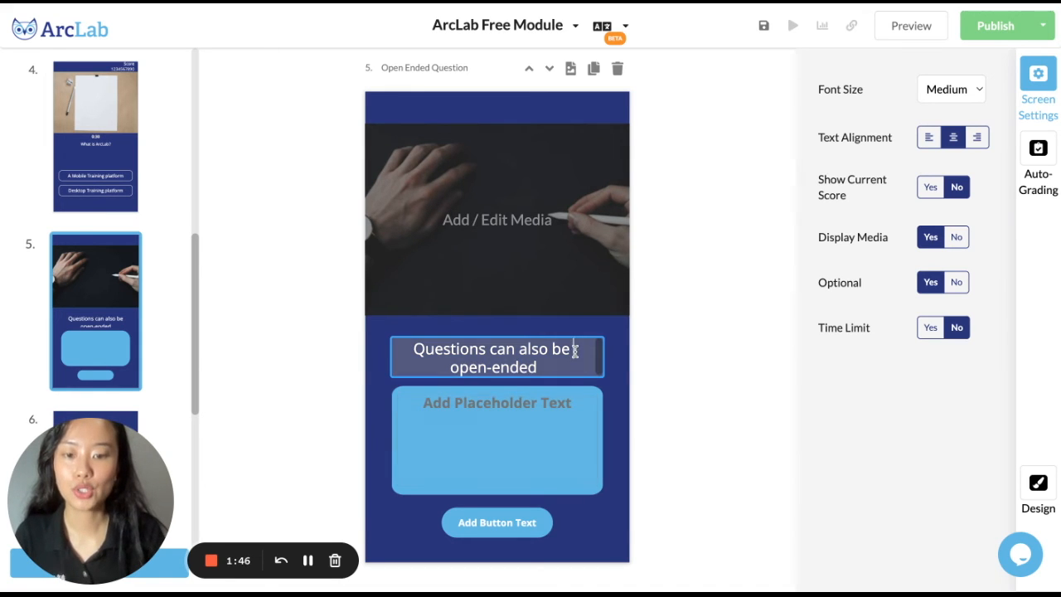
triple_click(551, 365)
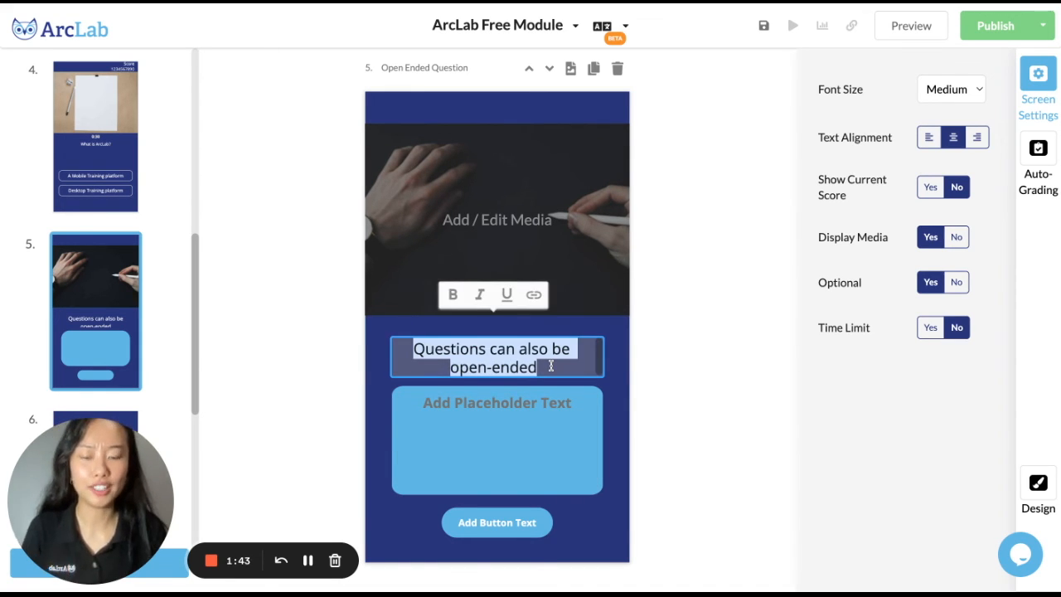
type("What")
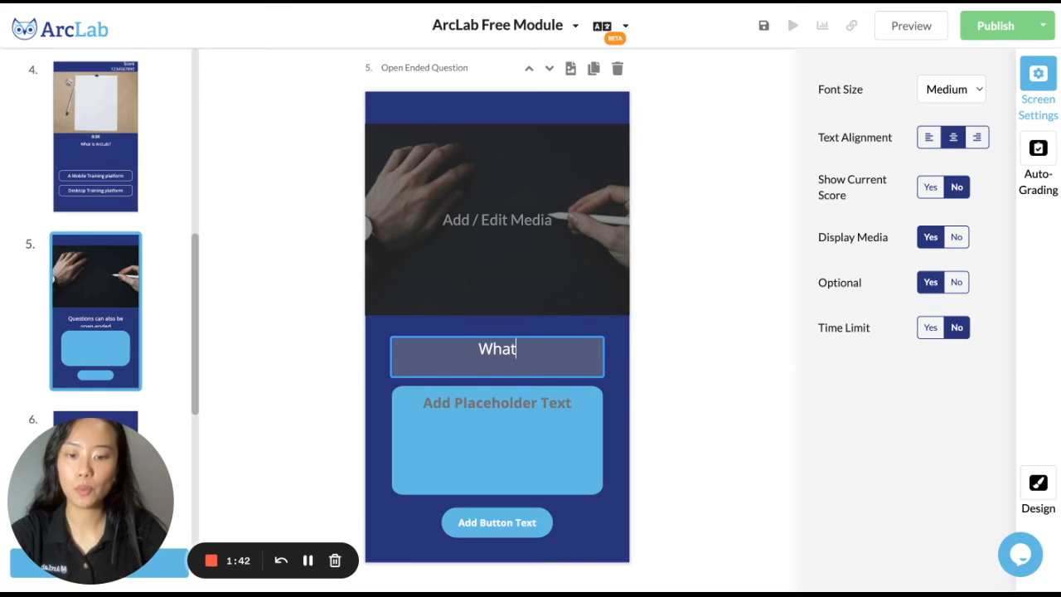
key("BackSpace")
key("BackSpace")
key("BackSpace")
key("BackSpace")
key("BackSpace")
type("H")
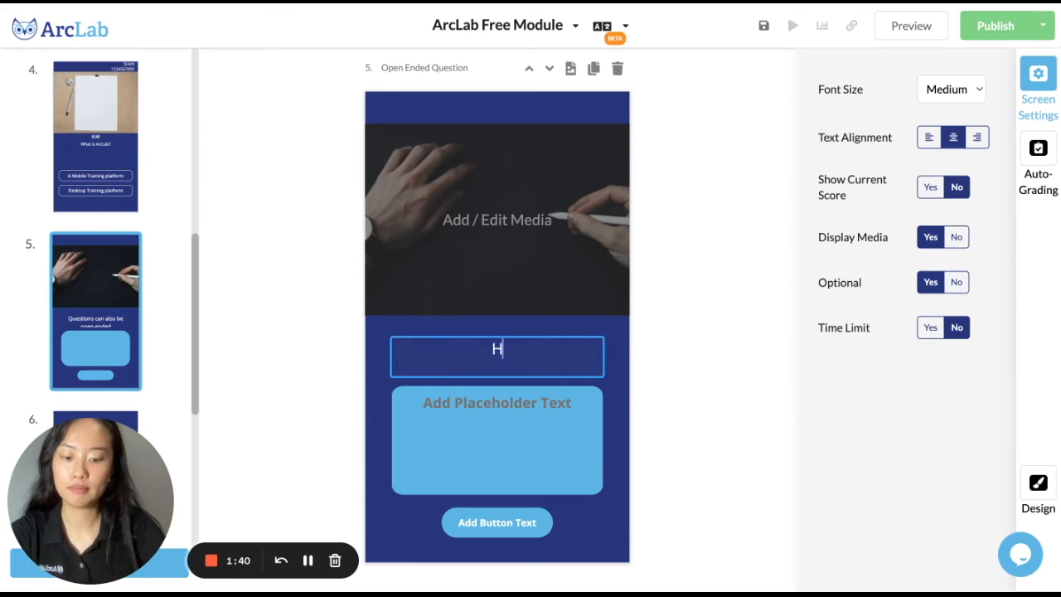
type("ow do you find")
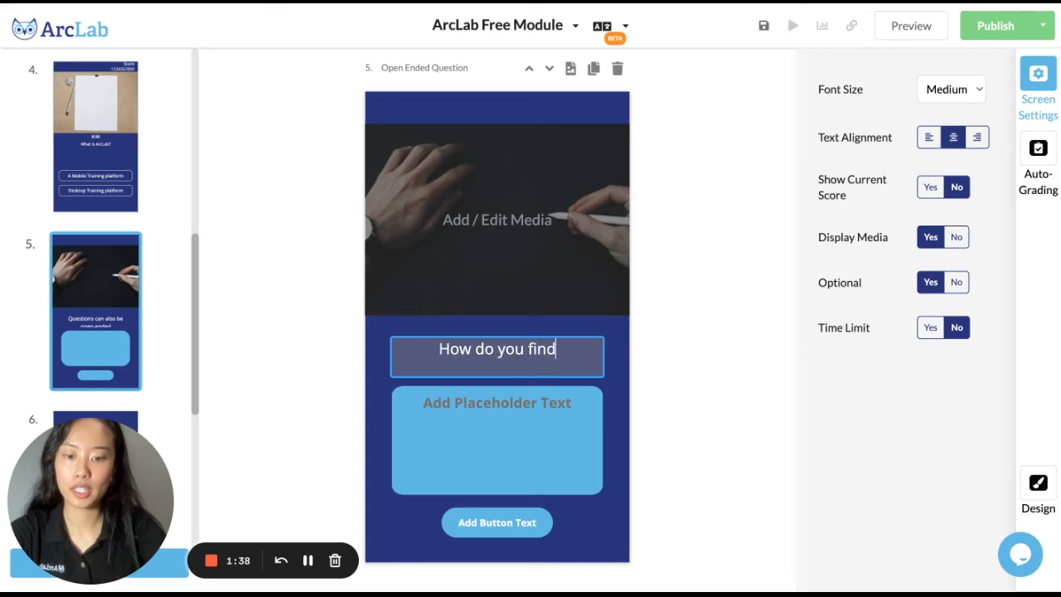
type(" this module?")
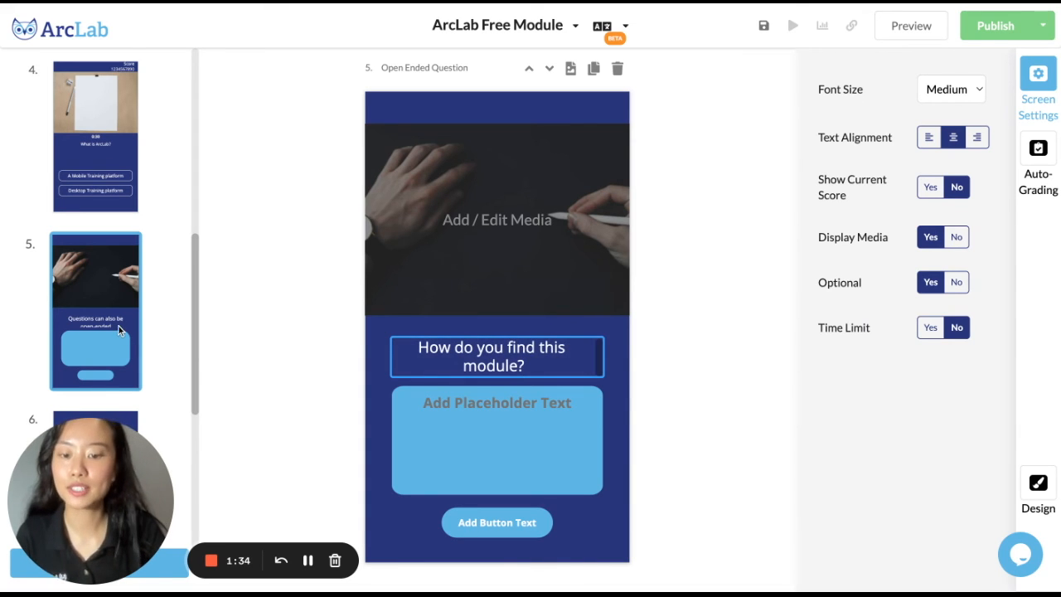
Open the NanoCred screen (screen 6) to review its credential settings
scroll(119, 325, "down", 2)
left_click(99, 268)
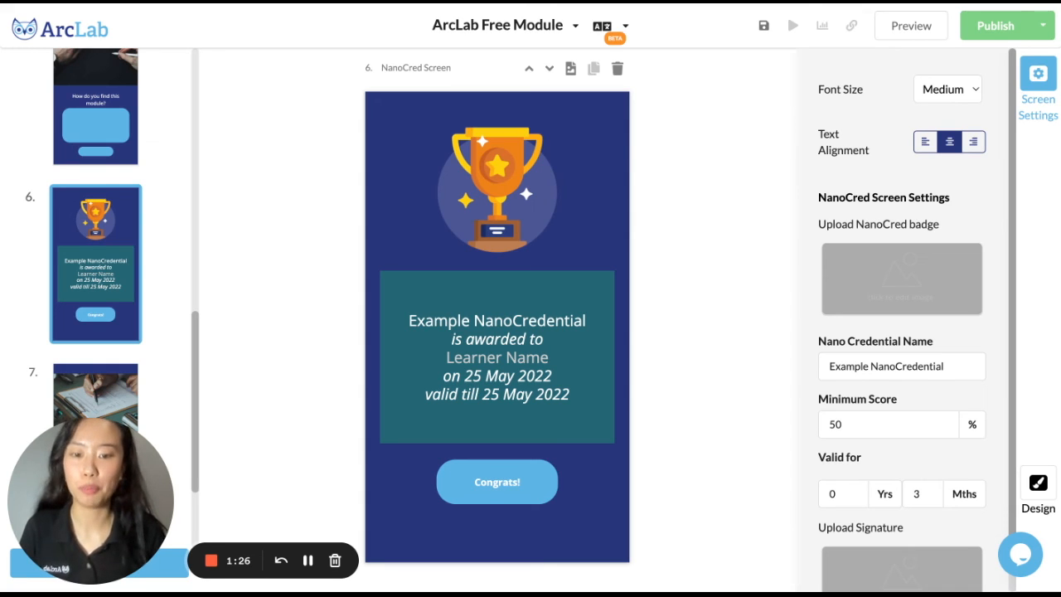
Select the takeaway list below the "End with a Summary" heading on the media screen (screen 7)
scroll(100, 331, "down", 3)
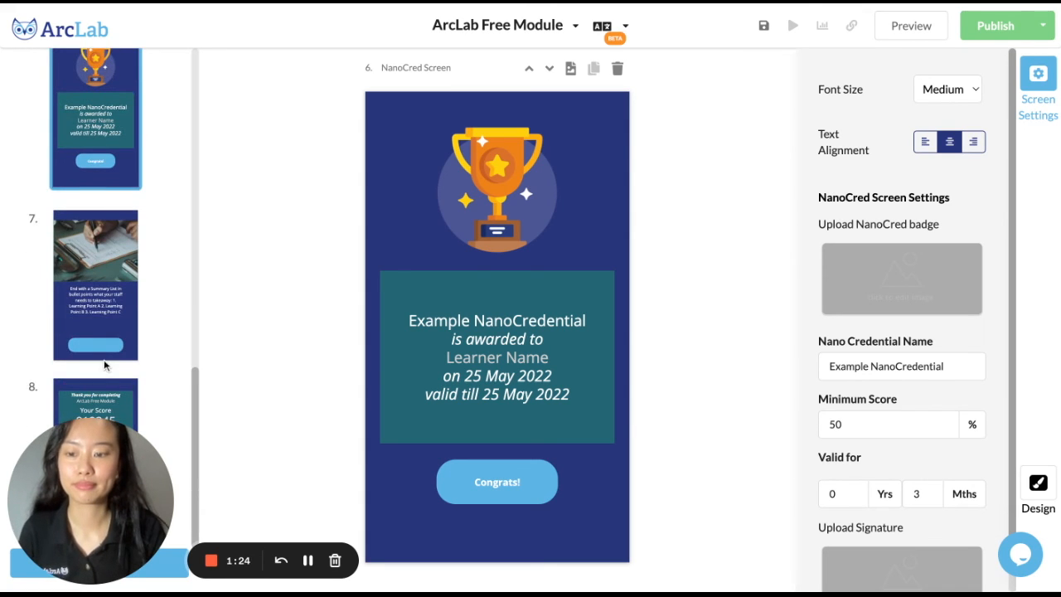
left_click(96, 330)
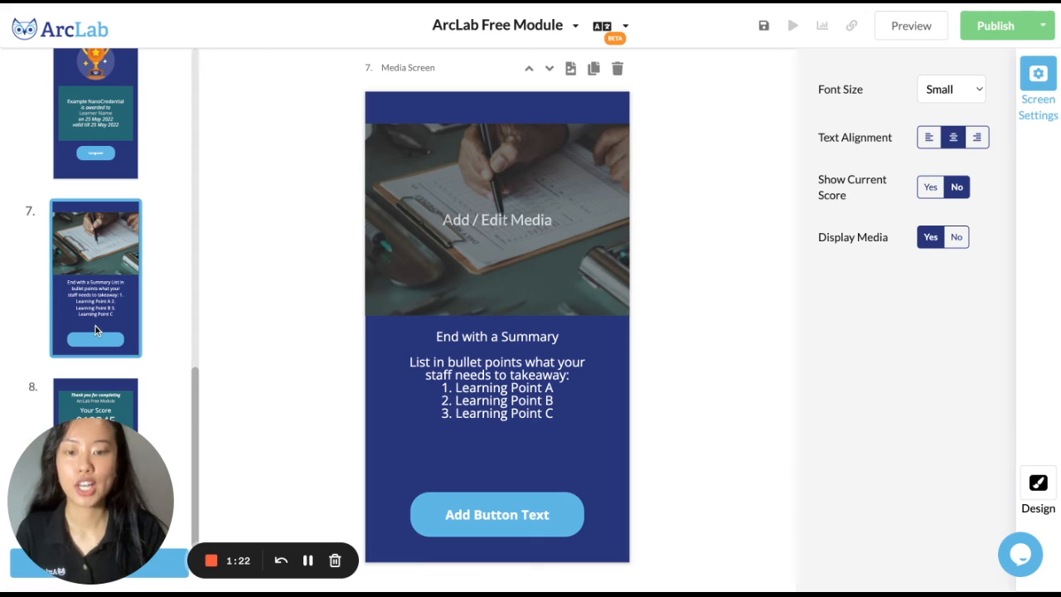
triple_click(564, 414)
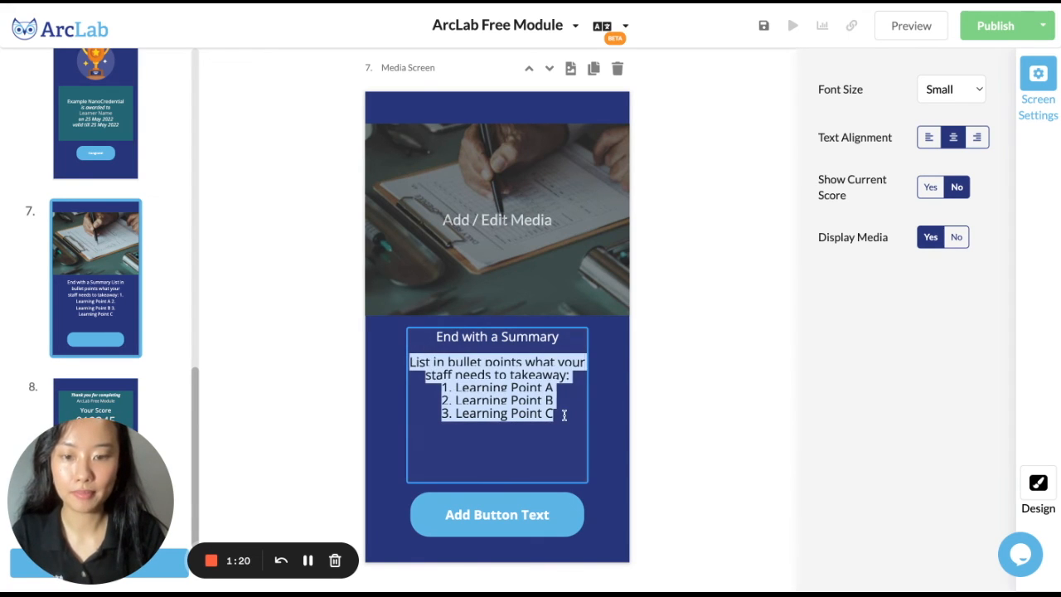